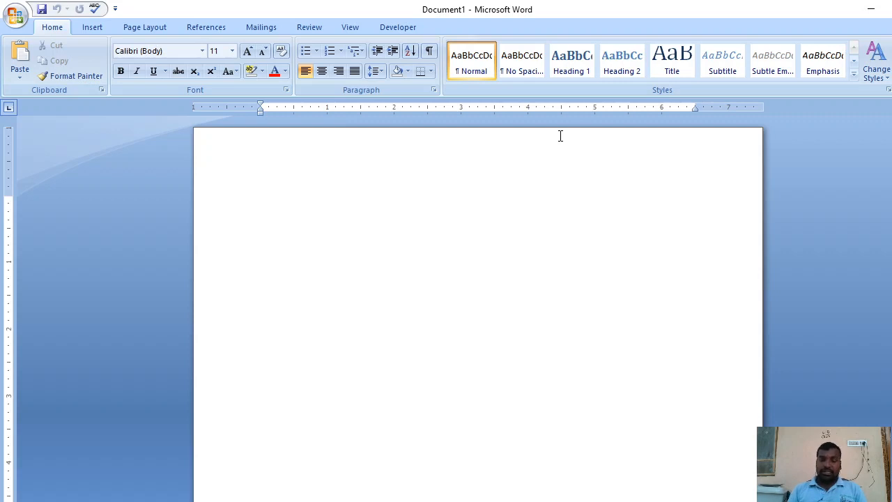
Enter the line "Insert an Image:" and start a centred empty paragraph below it
text(Insert an)
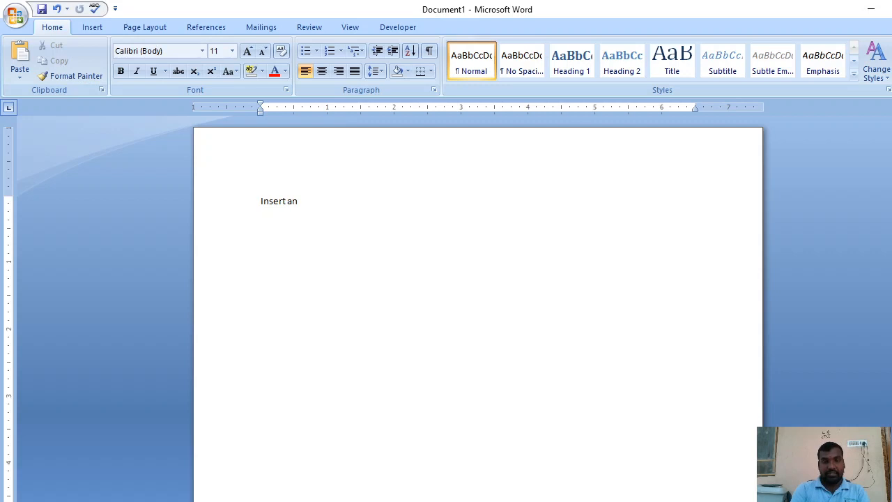
text( Image:)
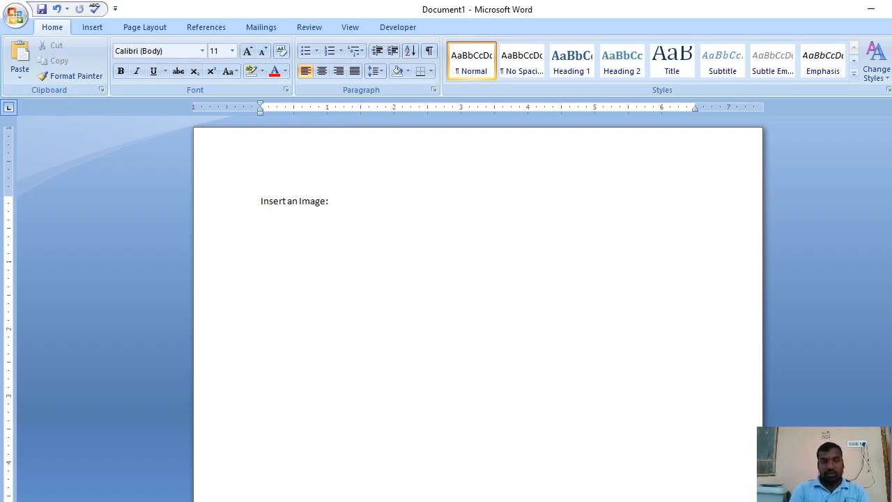
key(Return)
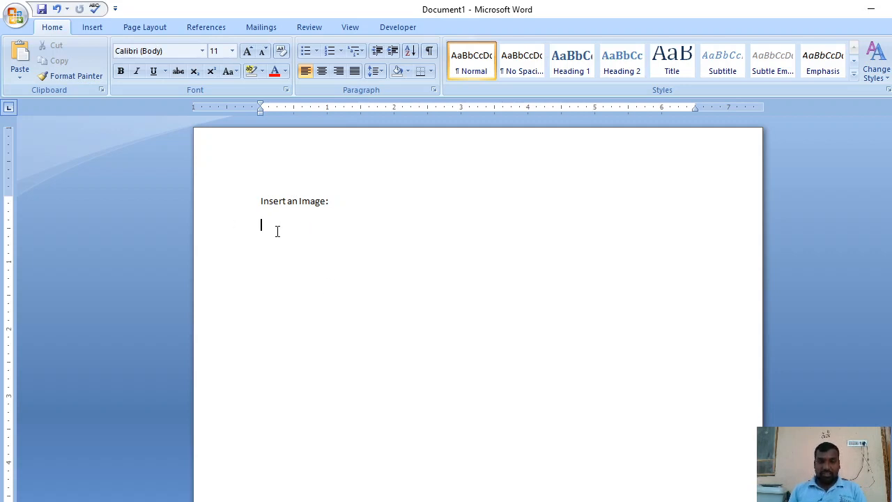
click(321, 72)
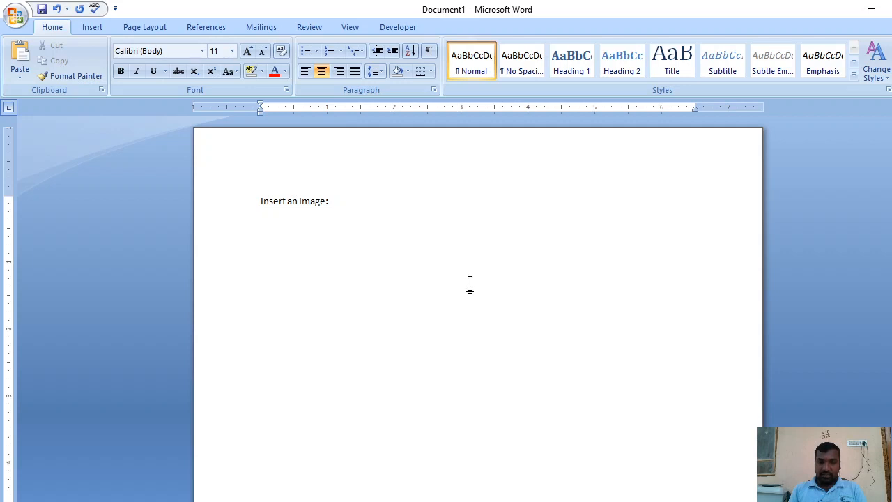
Insert the picture DSC_0001 from the 100NCD40 folder on the ACER DATA (D:) drive into the centred paragraph
click(103, 28)
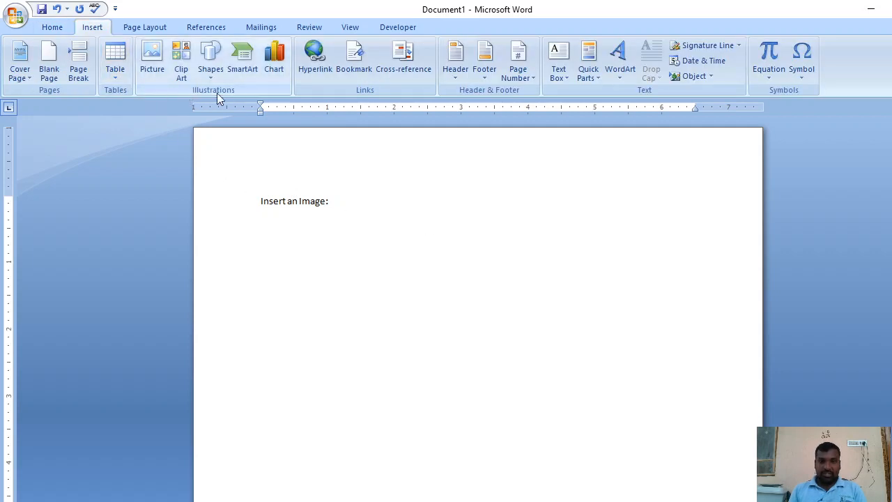
click(152, 72)
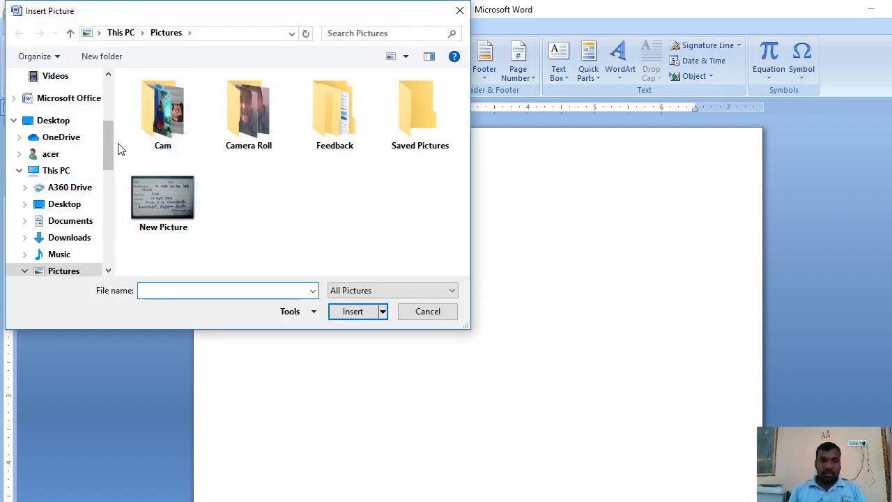
drag(111, 148, 127, 175)
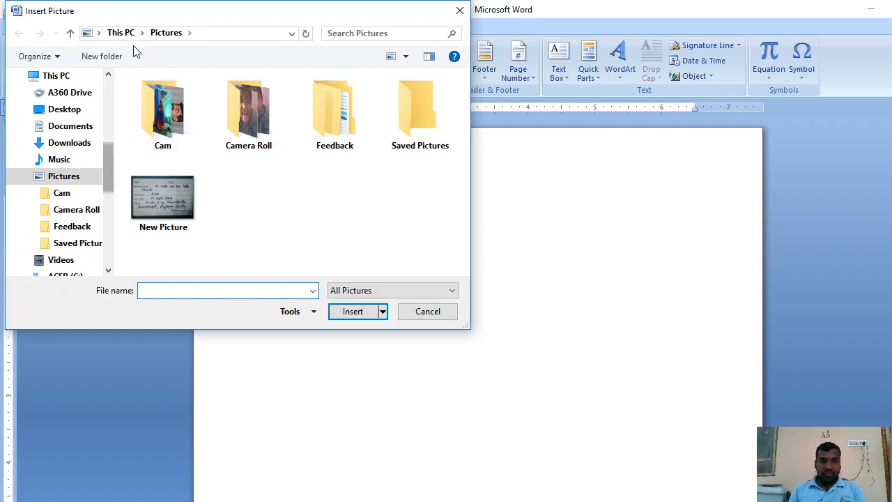
click(99, 33)
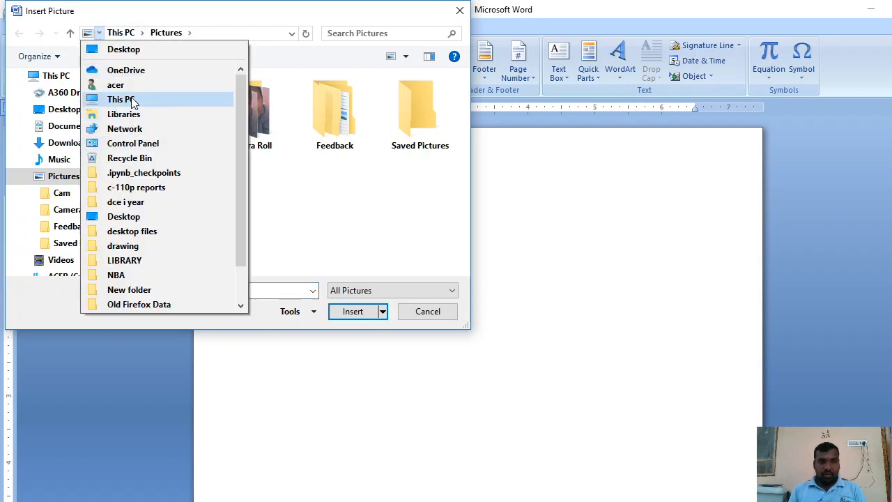
click(119, 99)
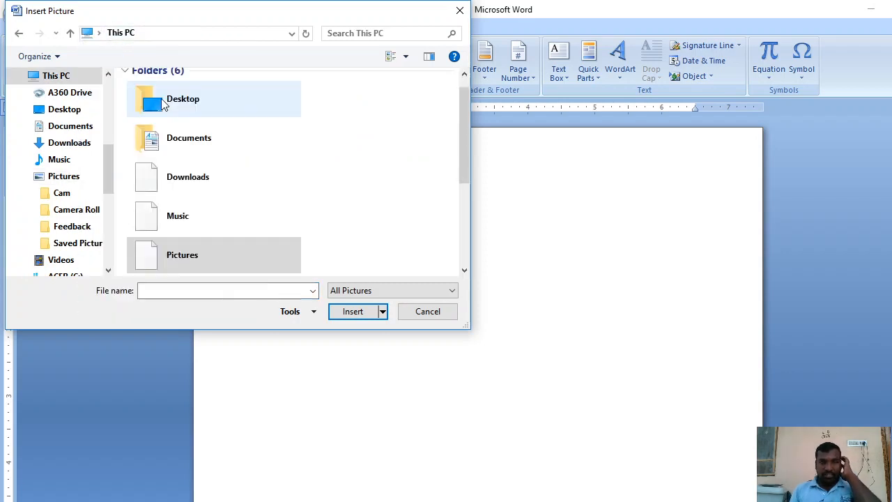
click(142, 33)
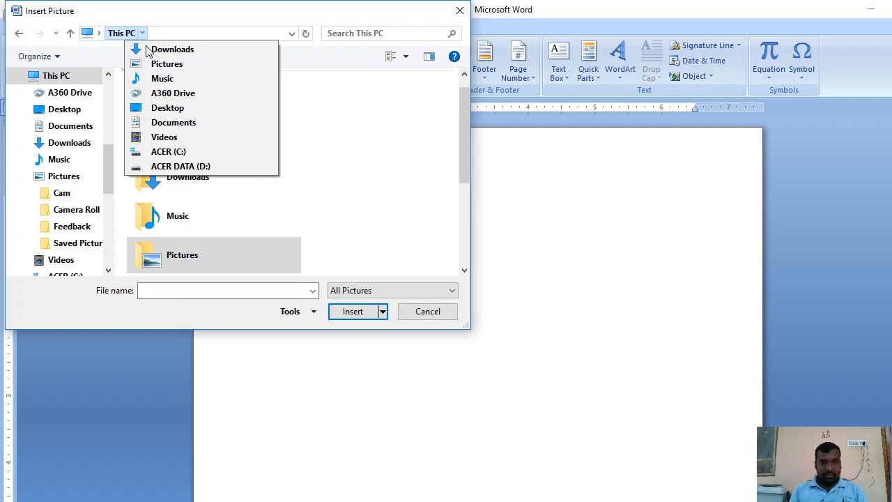
click(174, 166)
double_click(172, 100)
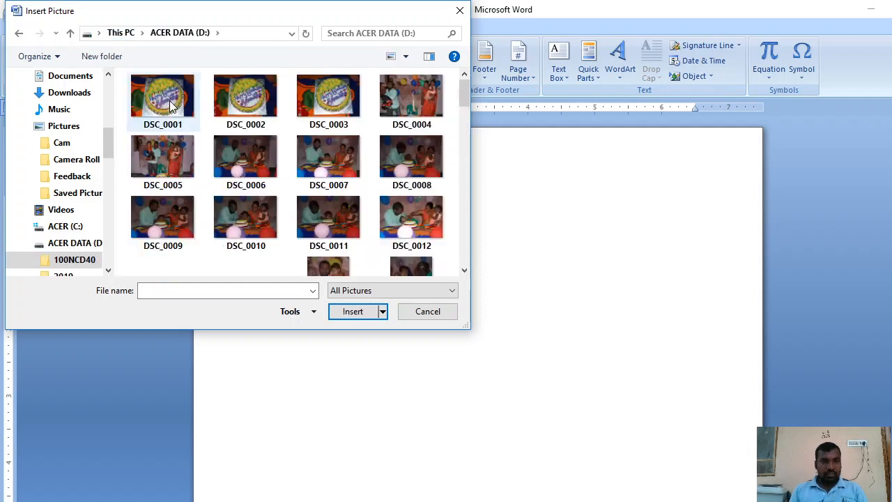
click(172, 105)
double_click(171, 106)
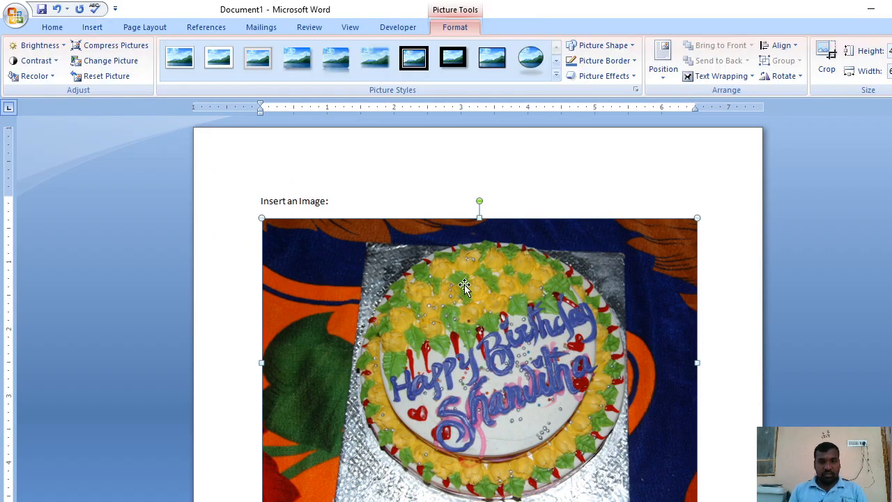
Shrink the inserted cake picture proportionally to about 3.5 inches wide
scroll(496, 306, down, 1)
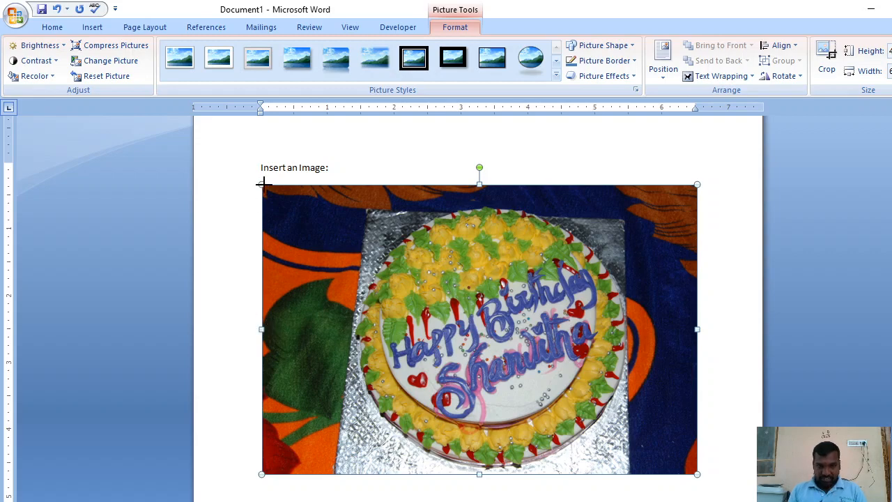
drag(262, 183, 568, 314)
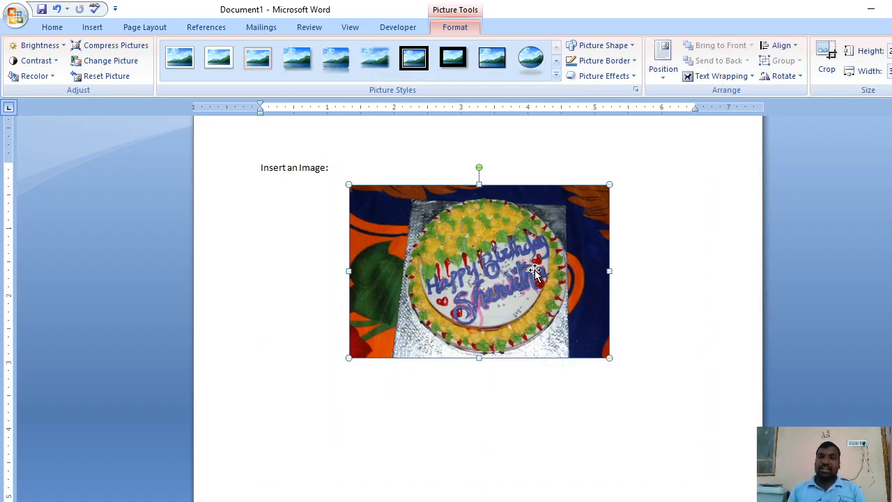
drag(609, 184, 571, 232)
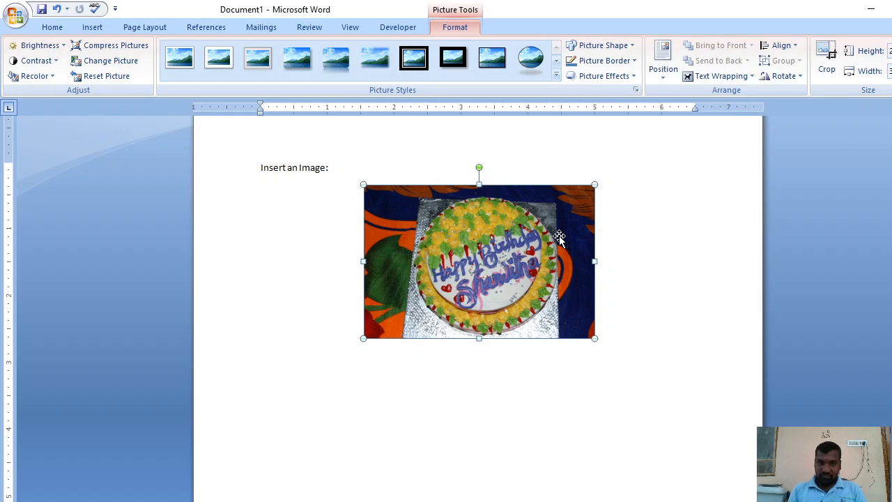
Add the centred line "Formatting tools" a little below the picture
click(638, 387)
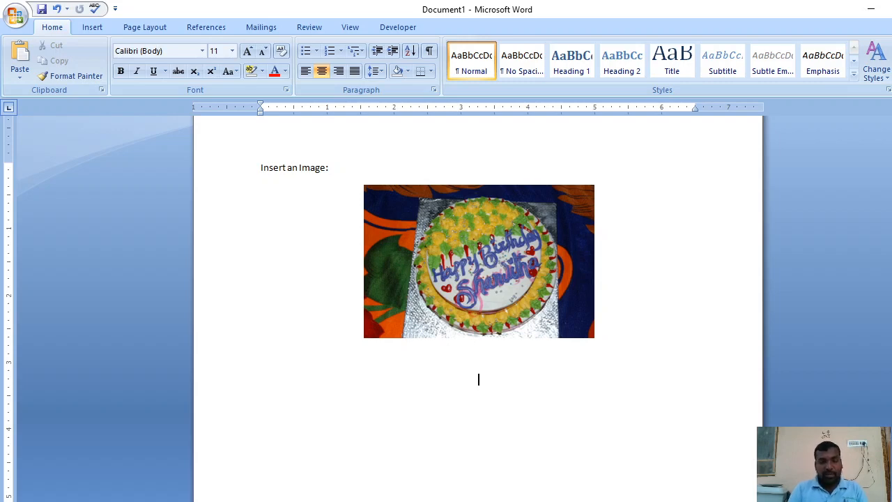
text(form)
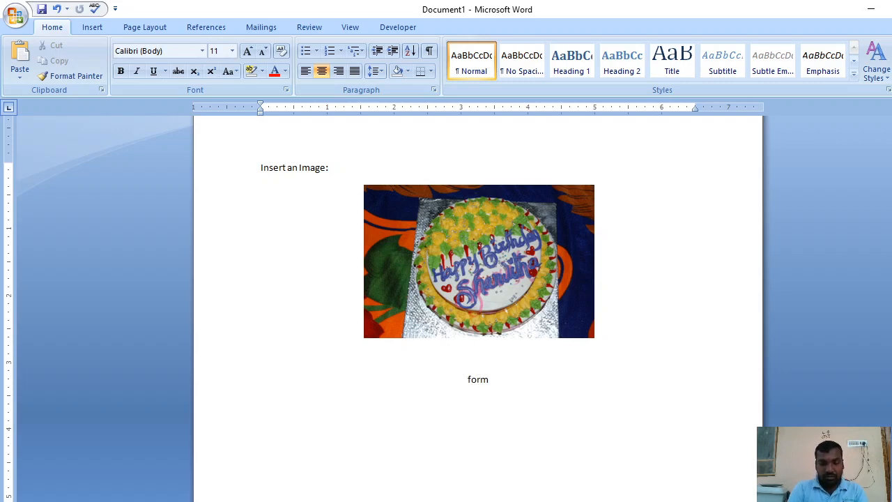
text(atting )
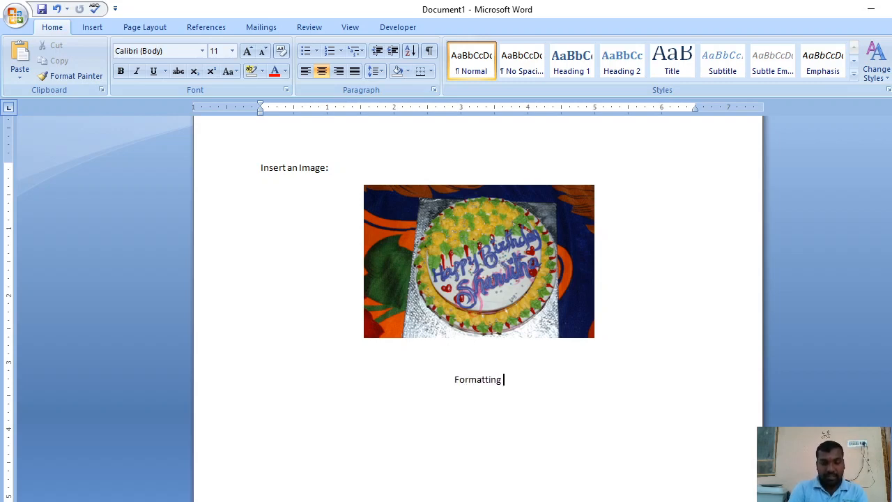
text(tools)
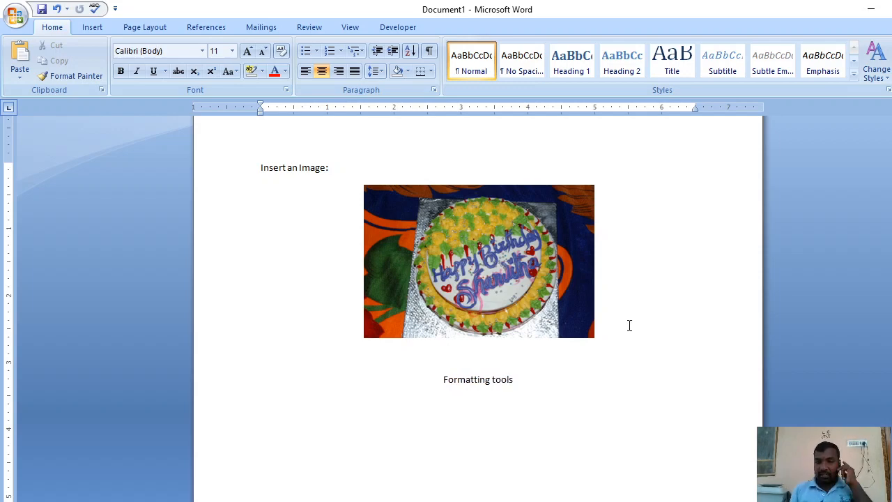
Try +10%, +40% and +20% brightness on the cake picture, and raise its contrast
click(473, 279)
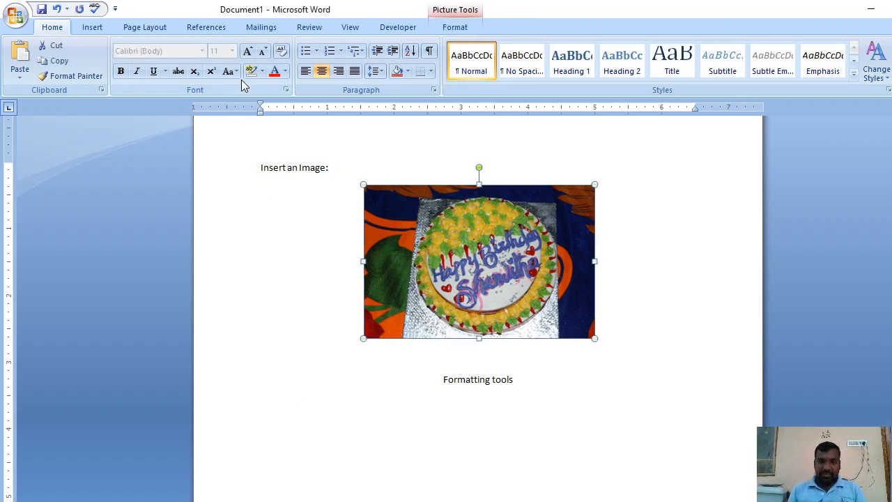
click(463, 30)
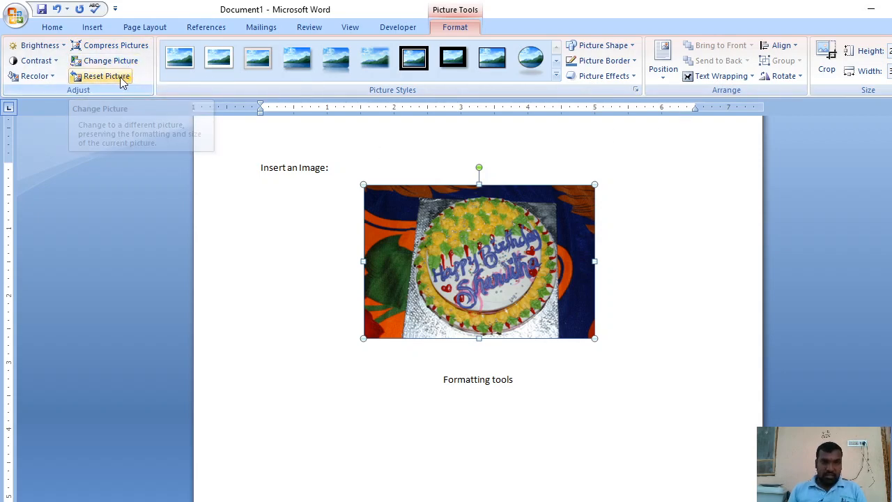
click(36, 46)
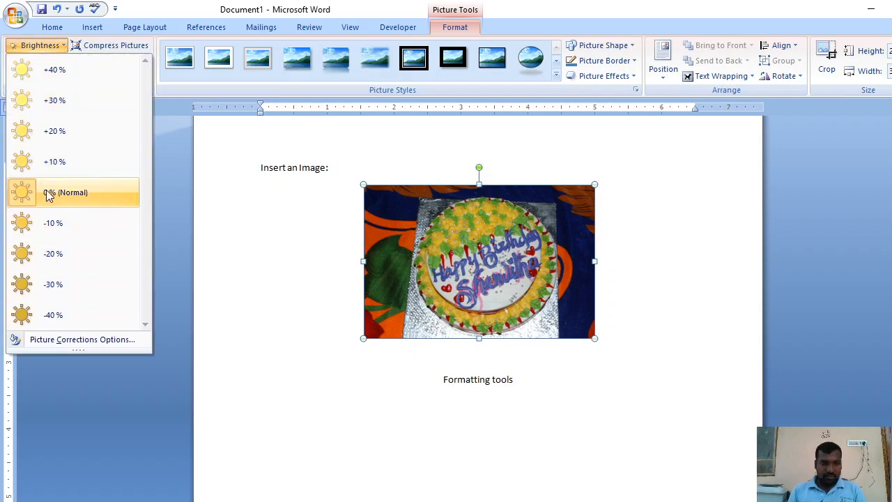
click(52, 162)
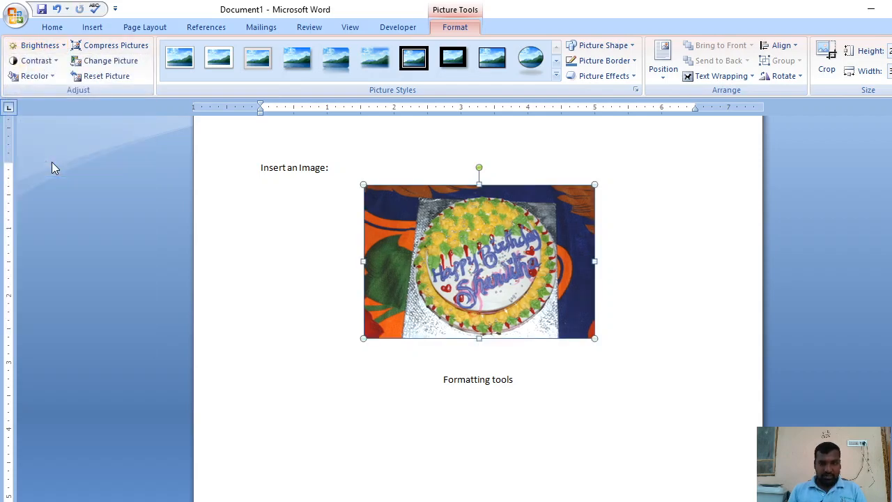
click(60, 50)
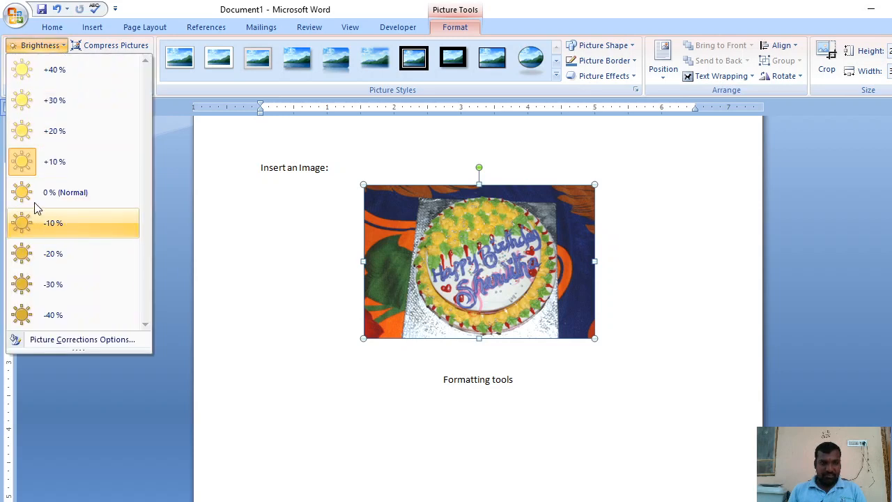
click(65, 115)
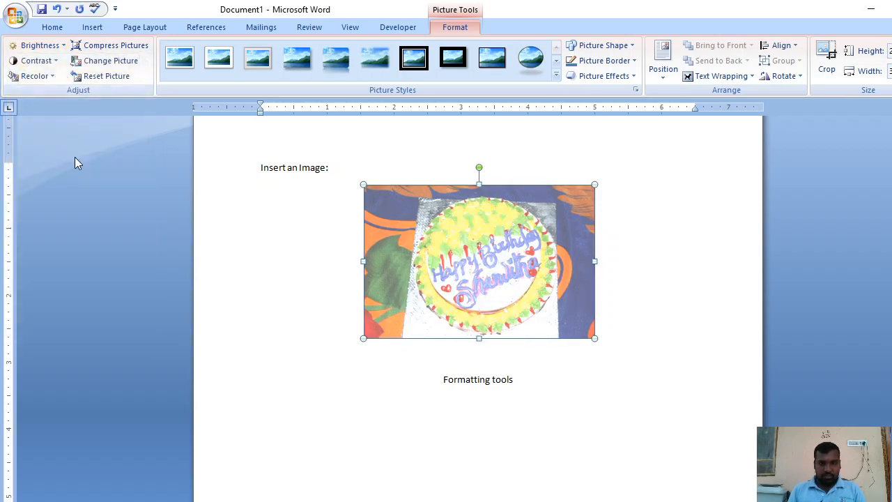
click(41, 45)
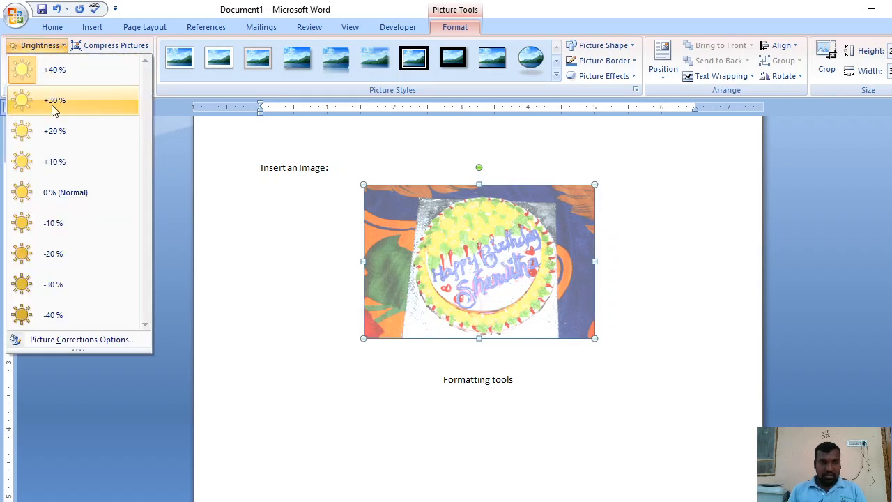
click(55, 132)
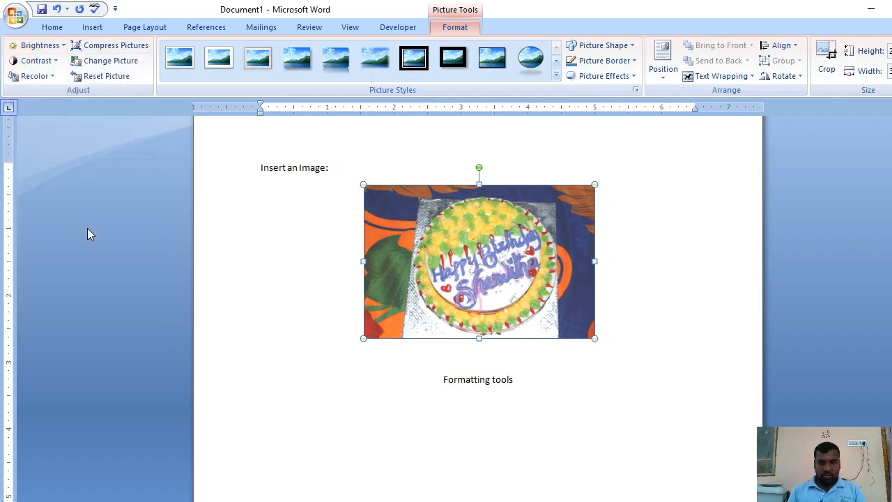
click(56, 61)
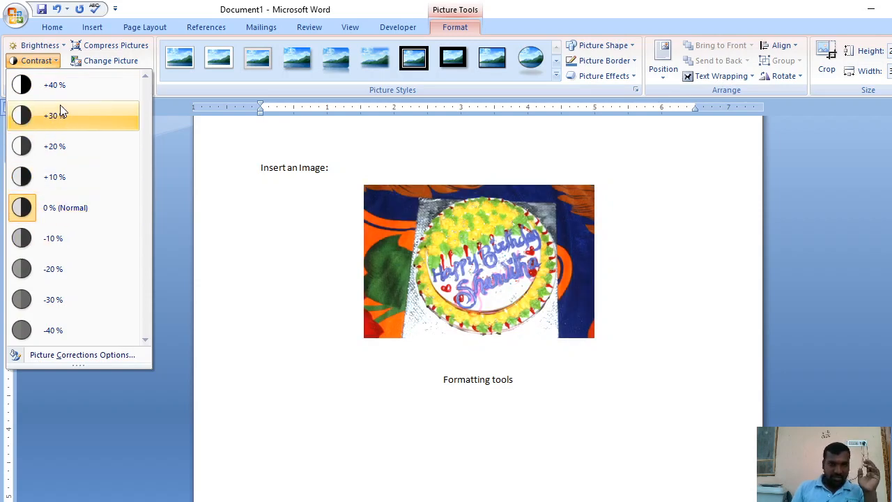
click(58, 162)
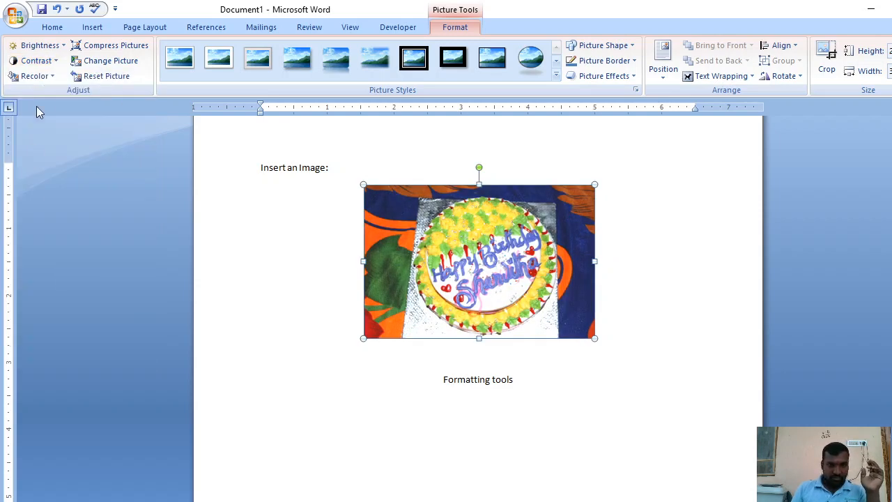
Apply the No Recolor option to the cake picture and deselect it
click(51, 78)
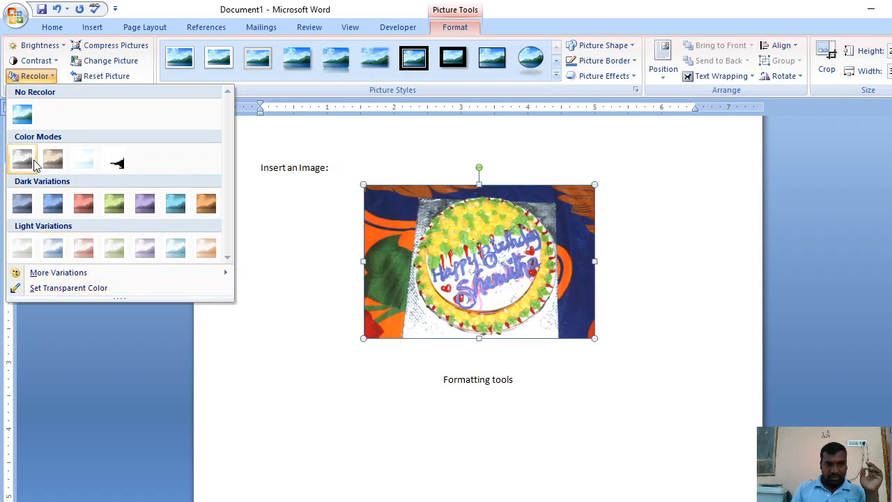
click(23, 115)
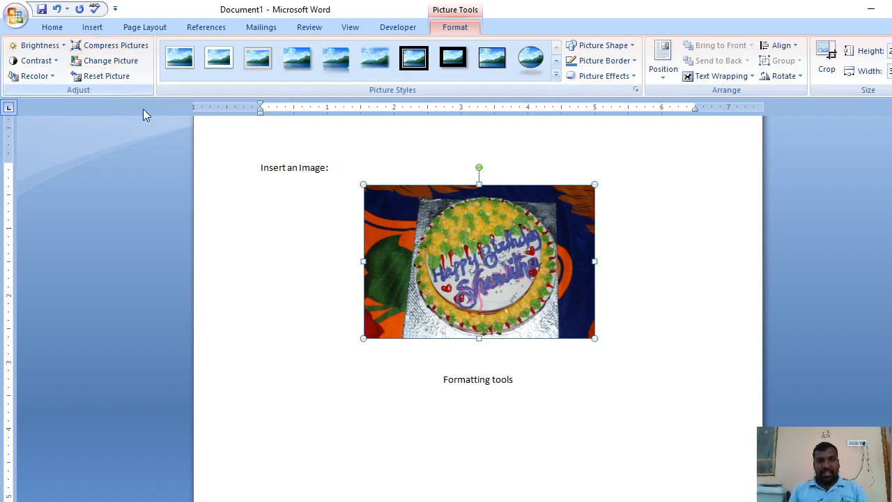
click(337, 219)
Compress all pictures in the document, keeping the Print (220 ppi) target output and deletion of cropped areas
click(408, 258)
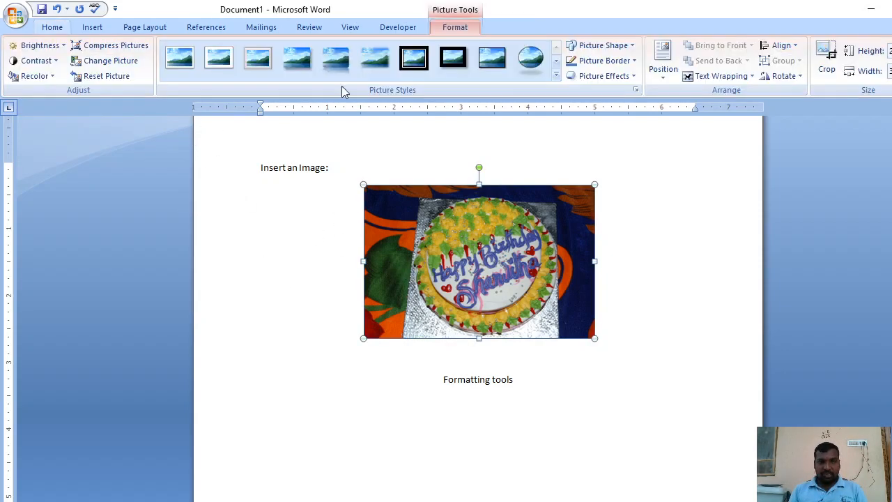
click(113, 46)
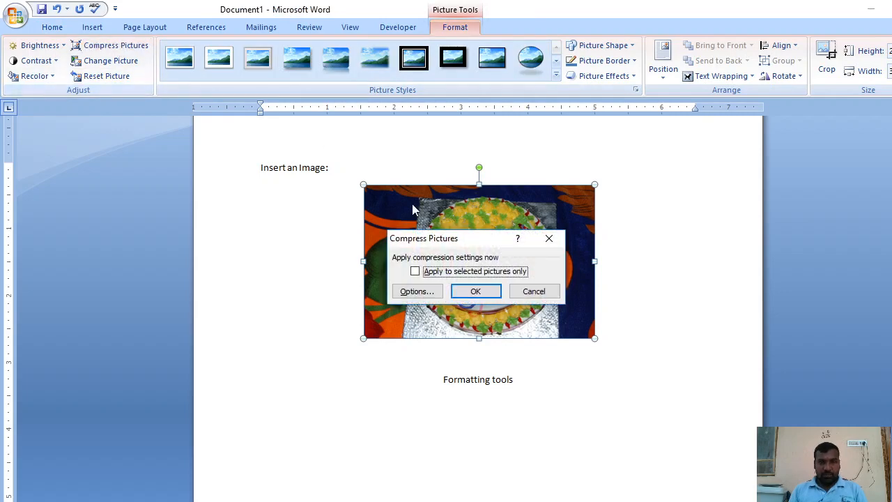
click(432, 292)
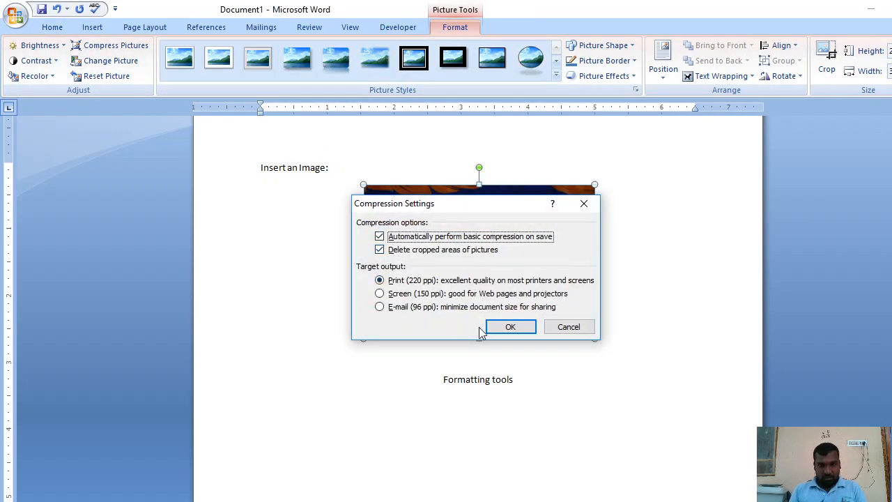
click(510, 326)
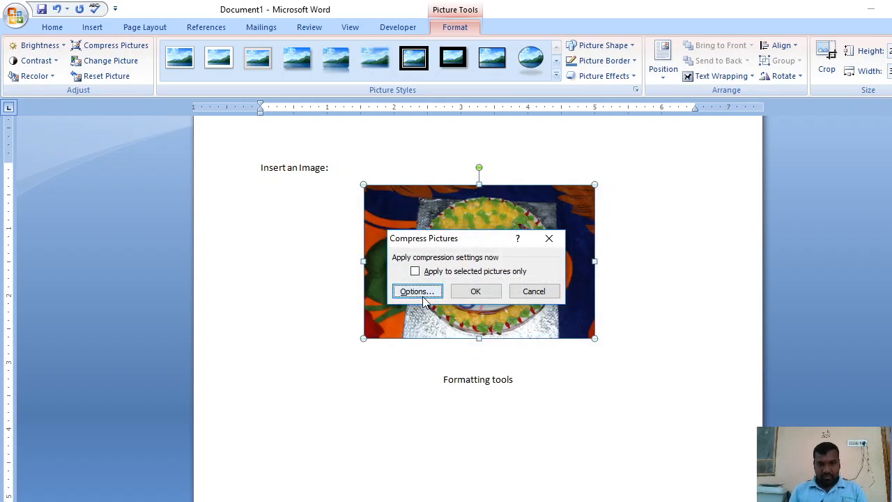
click(470, 293)
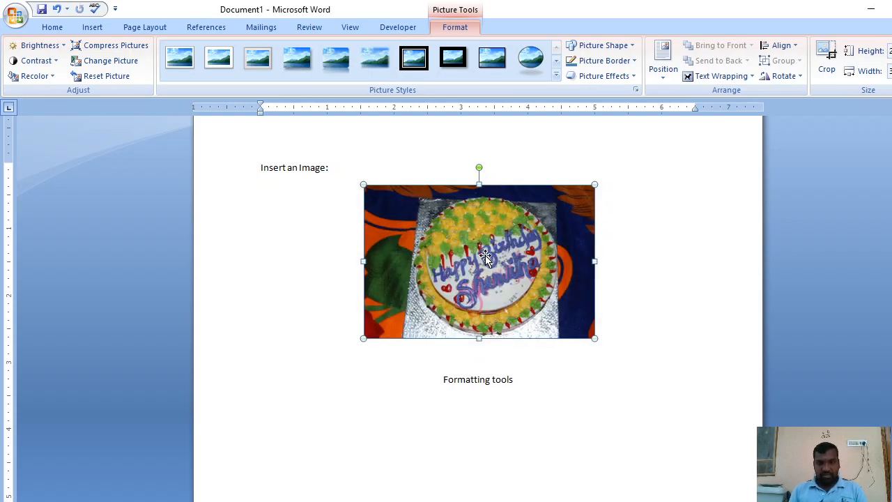
Replace the cake picture with DSC_0002 from the 100NCD40 folder using Change Picture
click(122, 65)
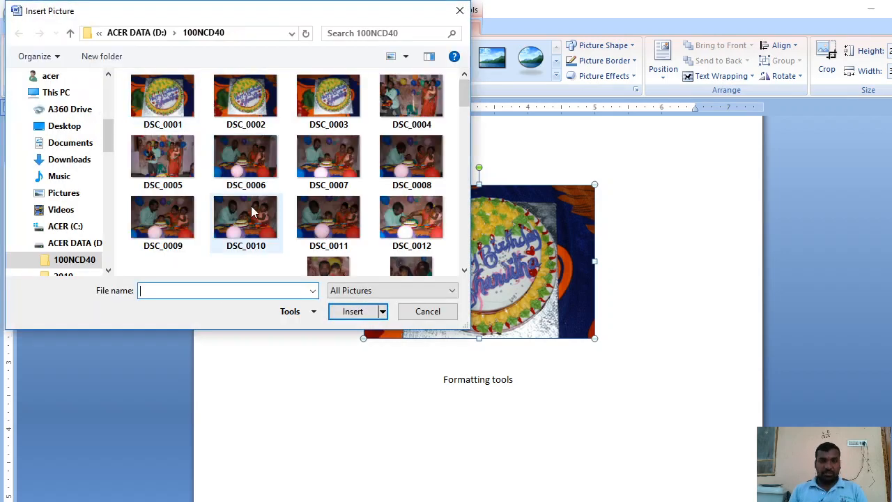
double_click(245, 97)
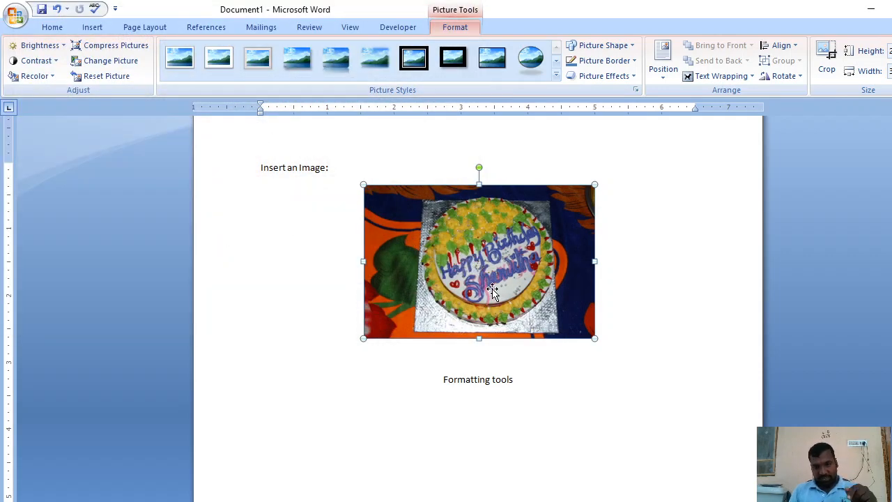
scroll(505, 348, down, 3)
scroll(505, 349, up, 4)
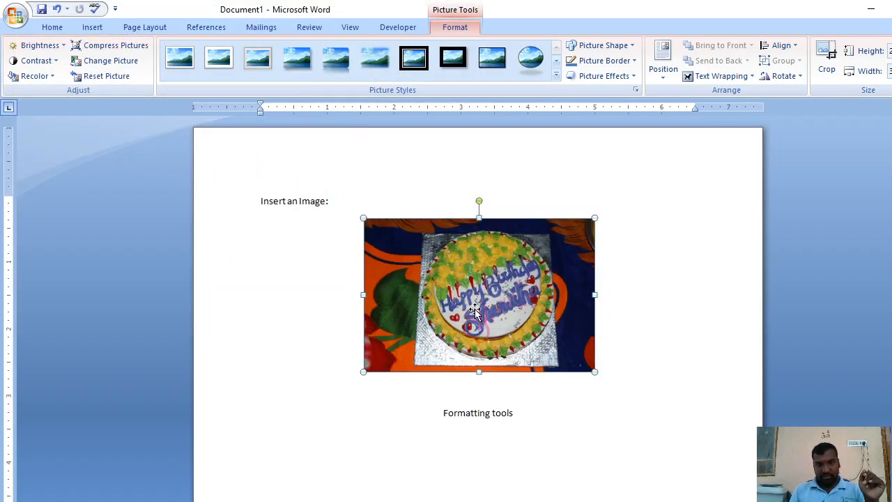
Reset the cake picture's formatting and size, and shrink it proportionally to about 4.3 inches wide
click(128, 79)
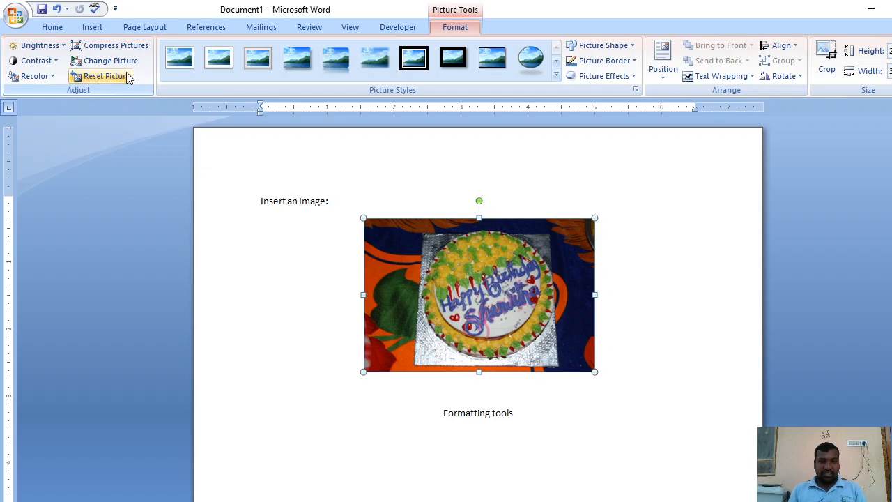
click(127, 77)
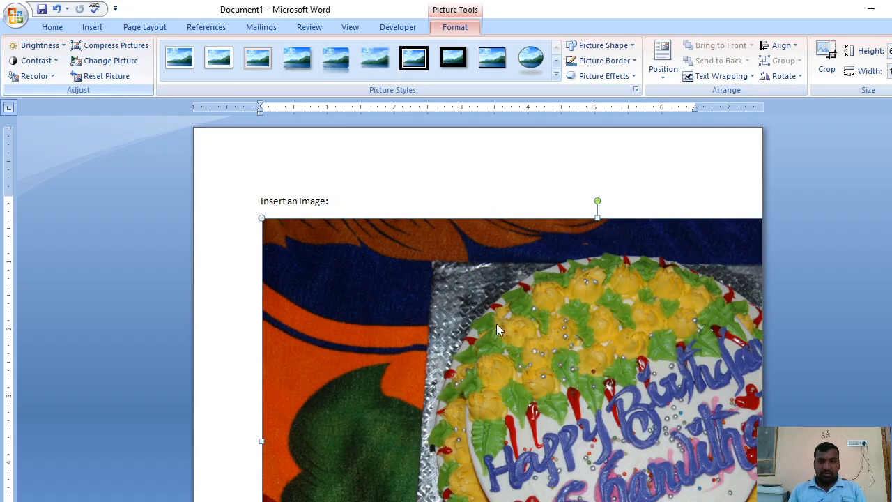
scroll(522, 328, up, 3)
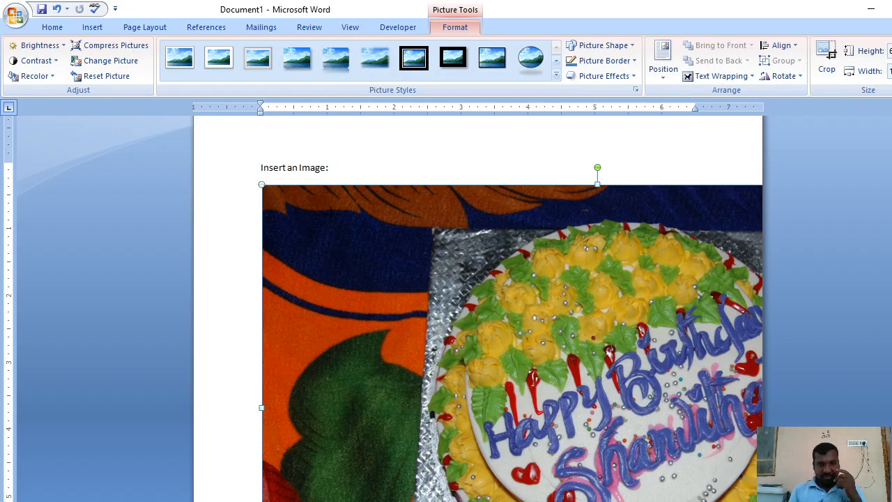
drag(262, 185, 627, 309)
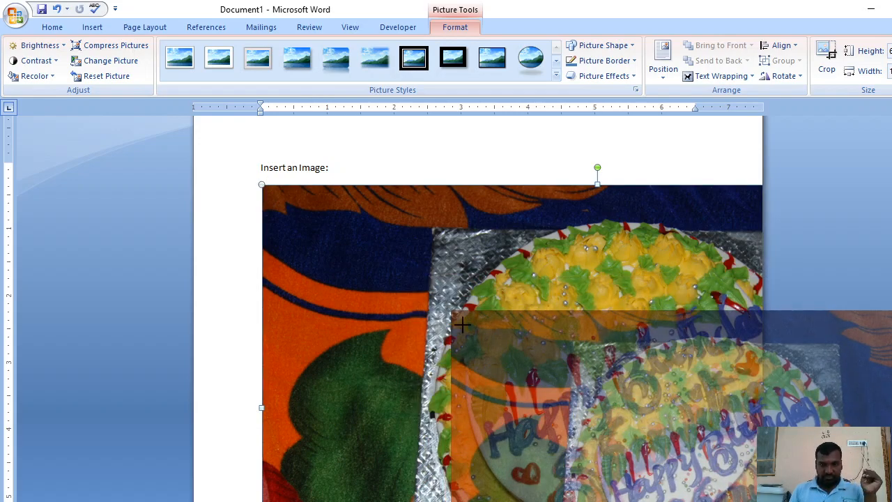
drag(462, 324, 462, 324)
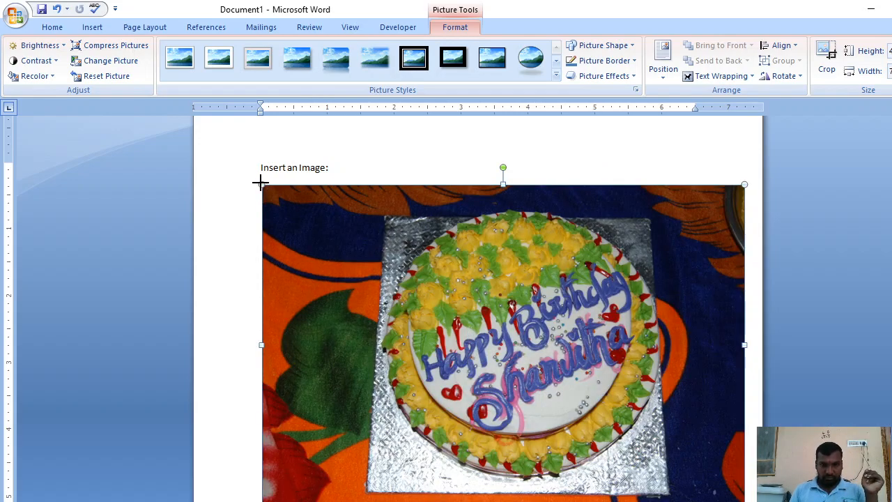
drag(261, 182, 431, 347)
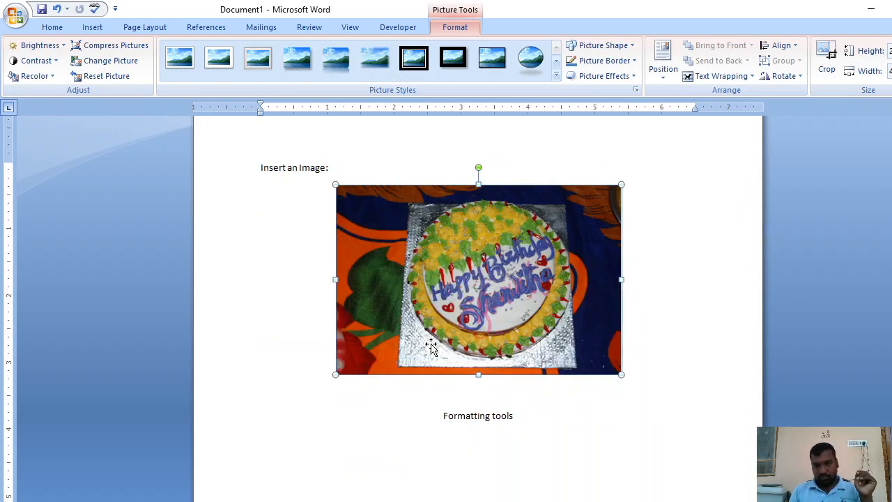